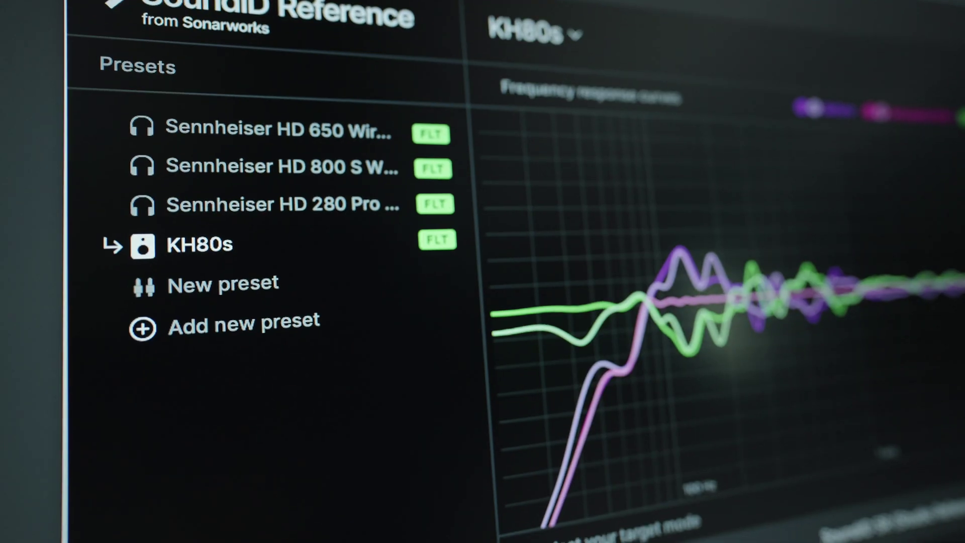
left_click(246, 129)
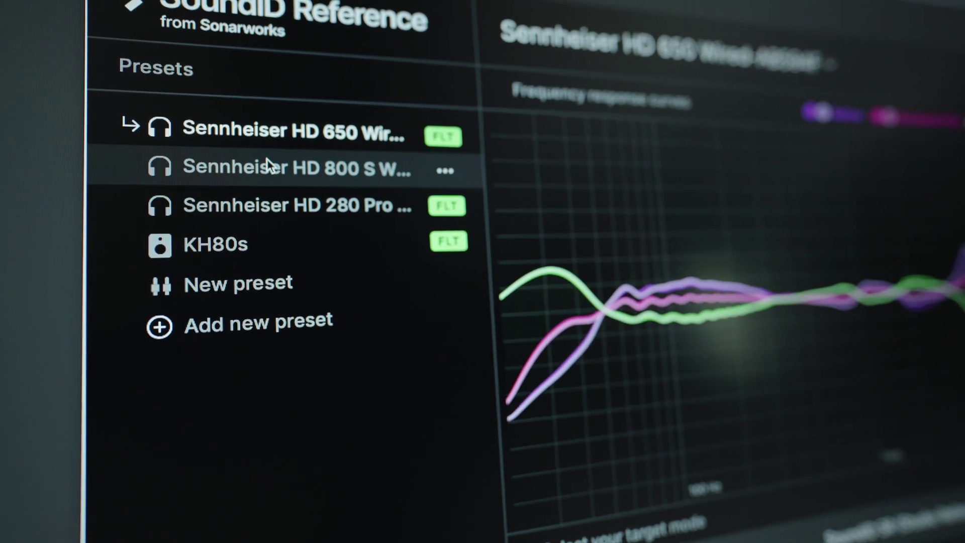
left_click(267, 161)
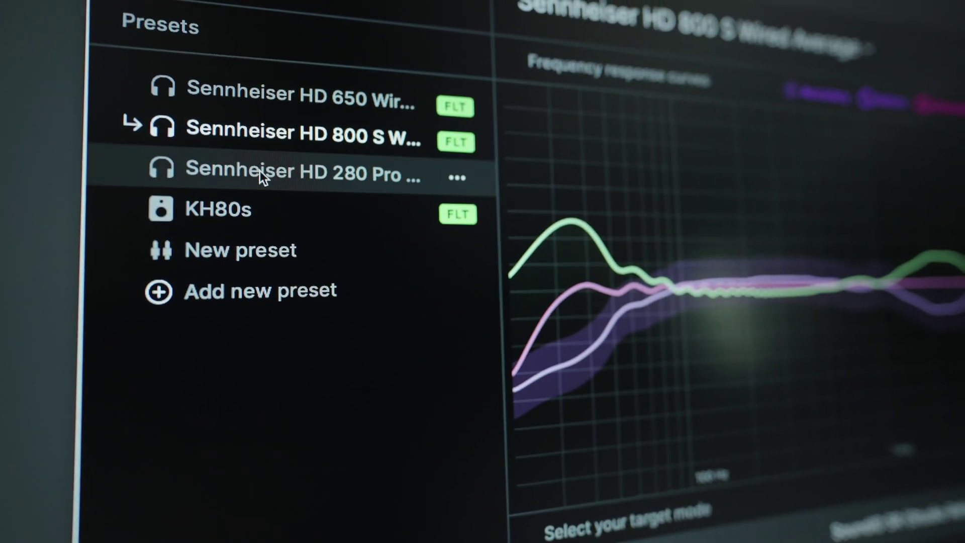
left_click(260, 170)
left_click(316, 219)
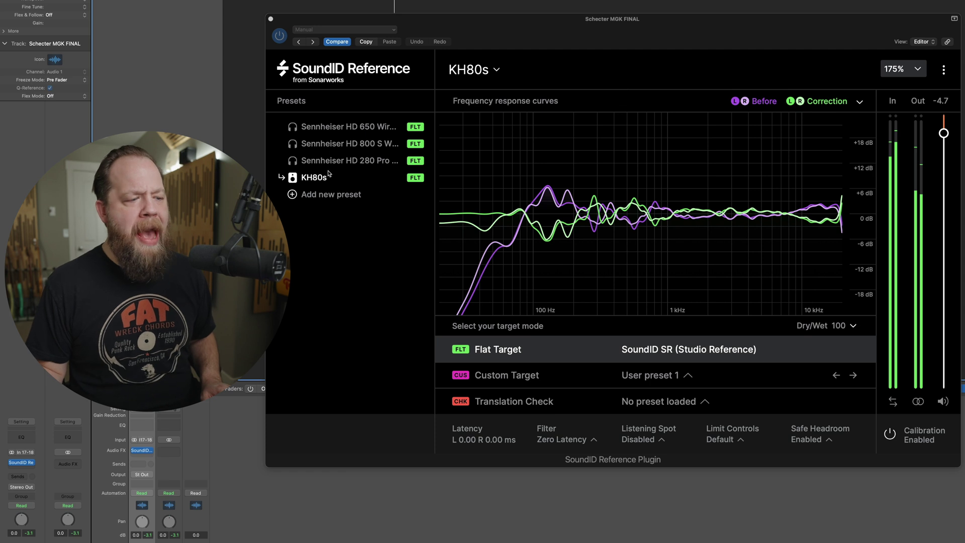
- Add an empty new preset, leave the calibration profile unchanged, and reselect KH80s as active
left_click(334, 198)
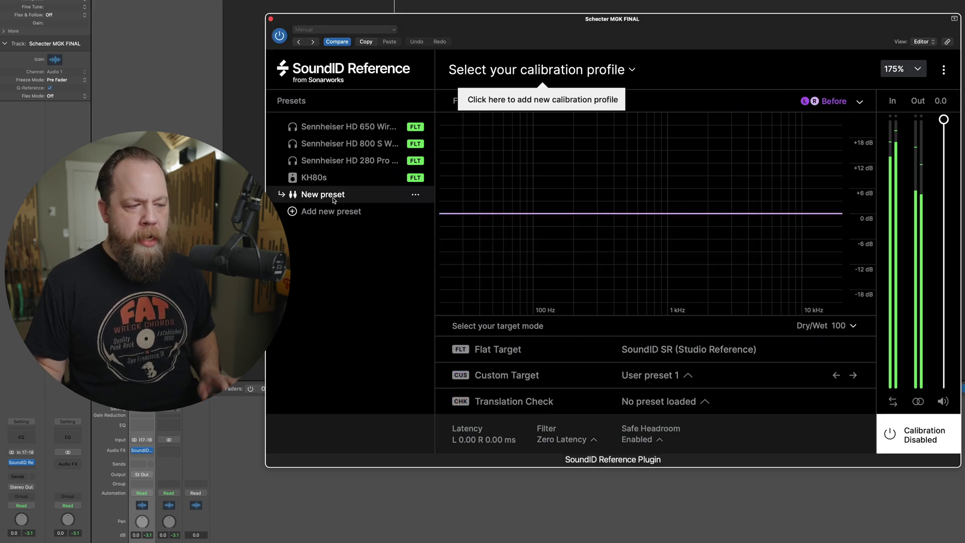
left_click(567, 79)
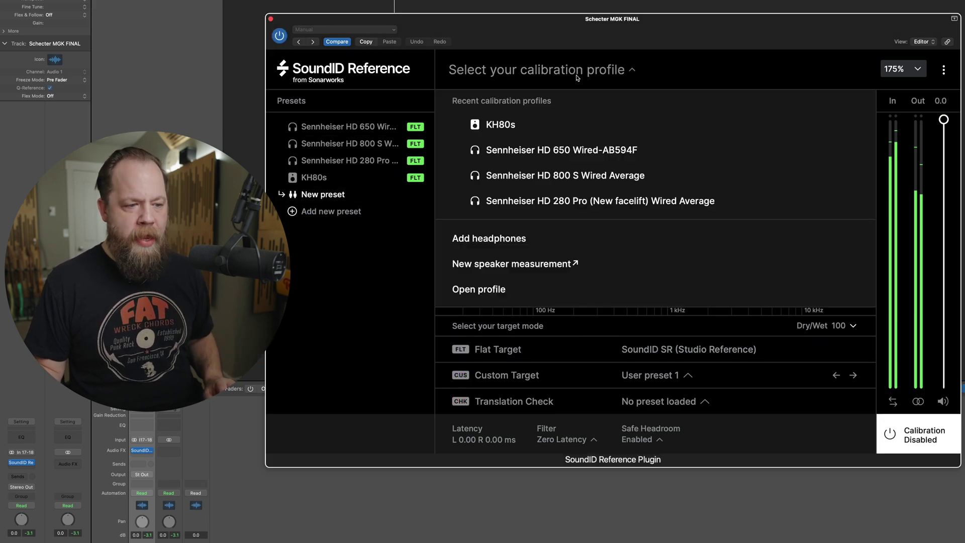
left_click(635, 71)
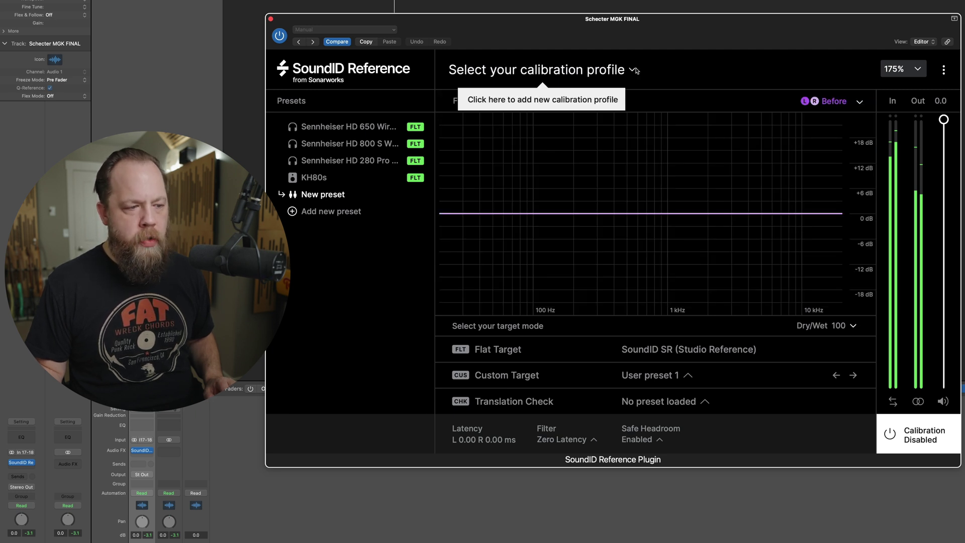
left_click(341, 178)
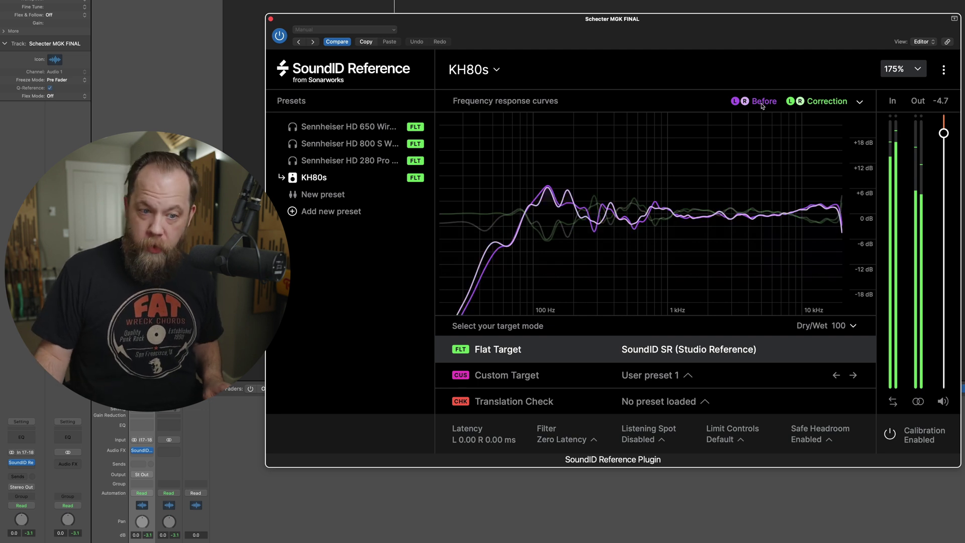
- Show the Phase and Limits curves on the graph and hide Before and Calibration
left_click(860, 102)
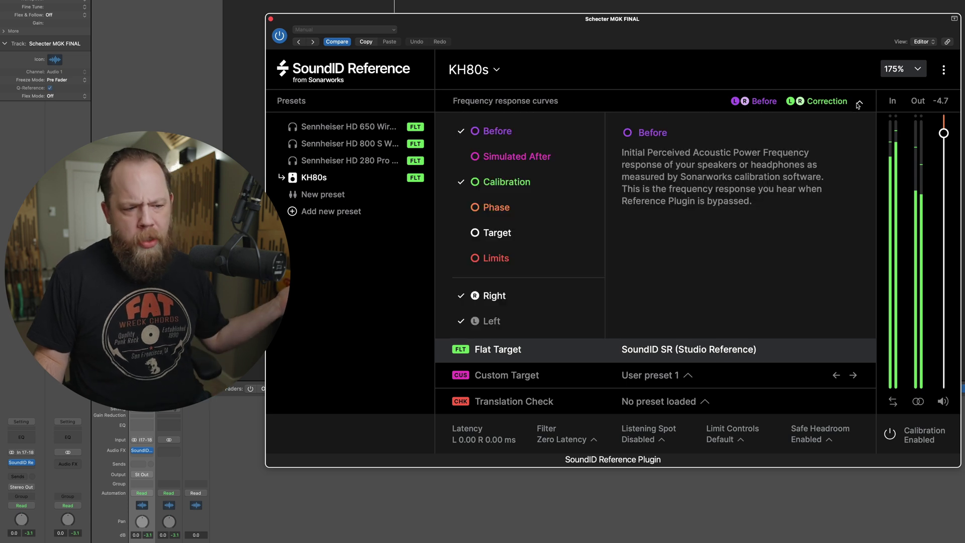
left_click(479, 211)
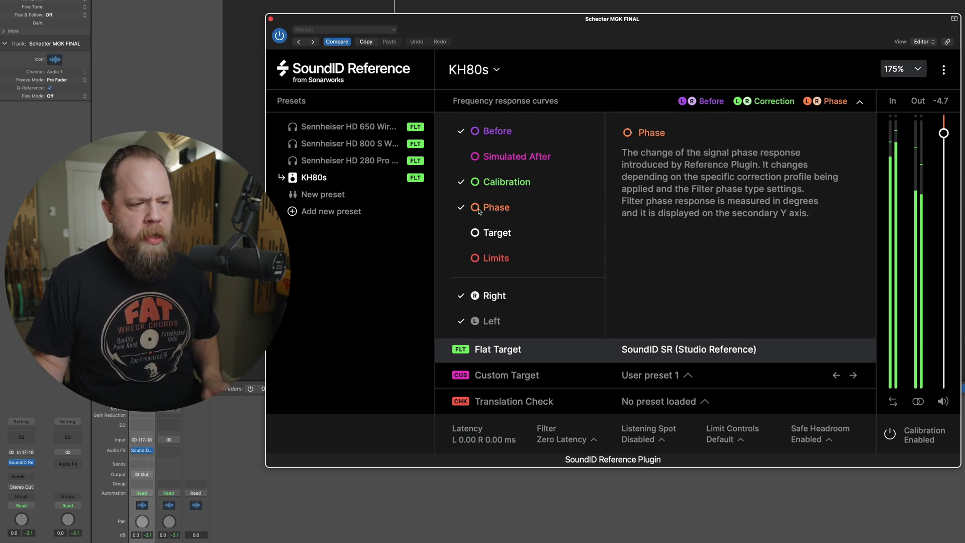
left_click(475, 131)
left_click(477, 185)
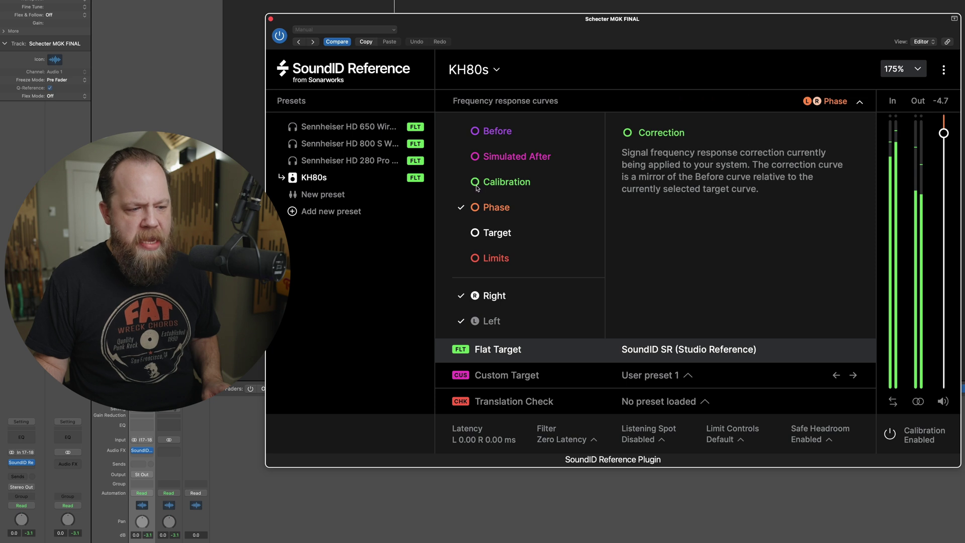
left_click(488, 258)
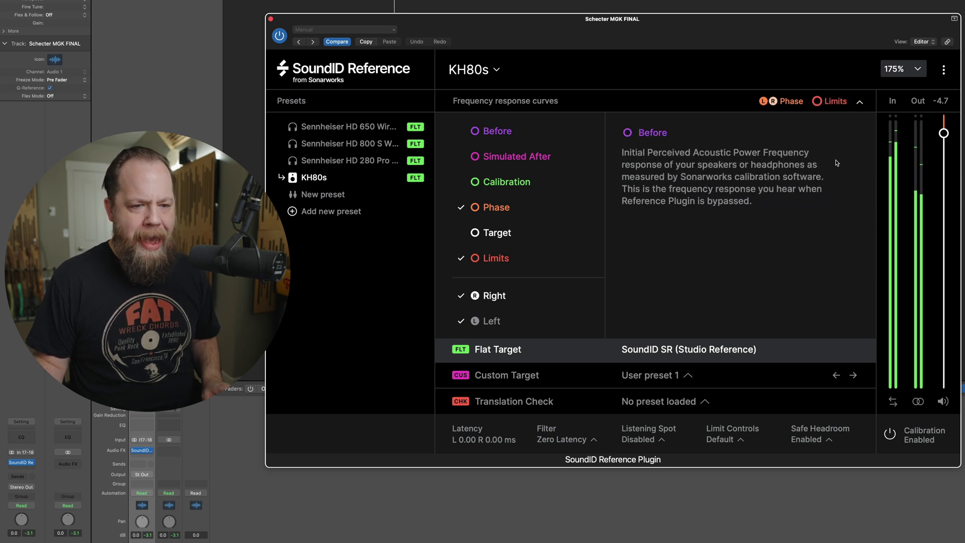
left_click(859, 104)
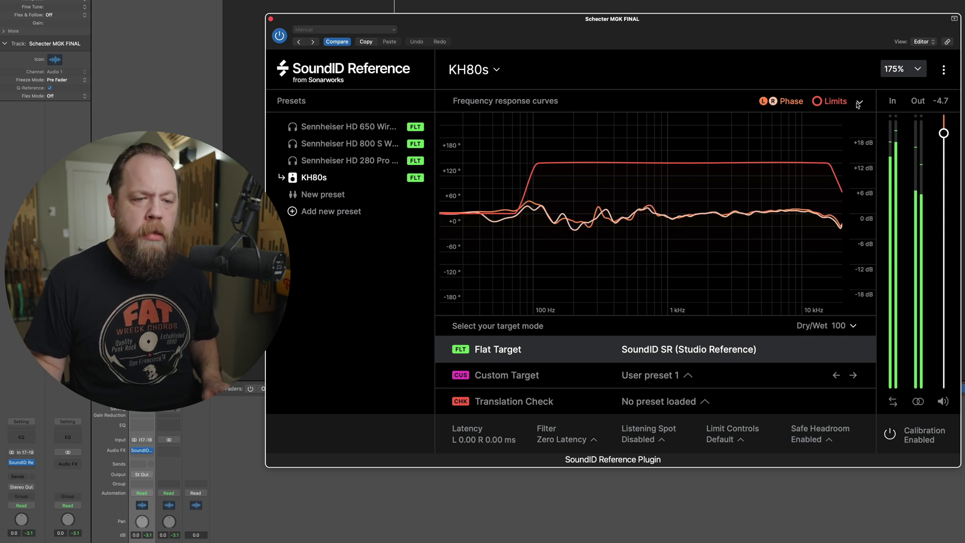
- Switch the graph to Simulated After only, hiding the Phase and Limits curves
left_click(860, 103)
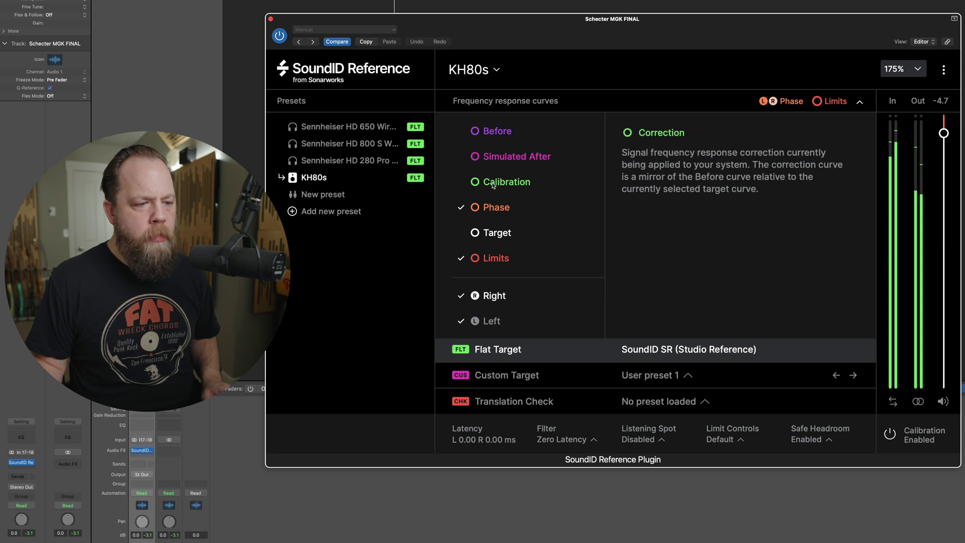
left_click(497, 158)
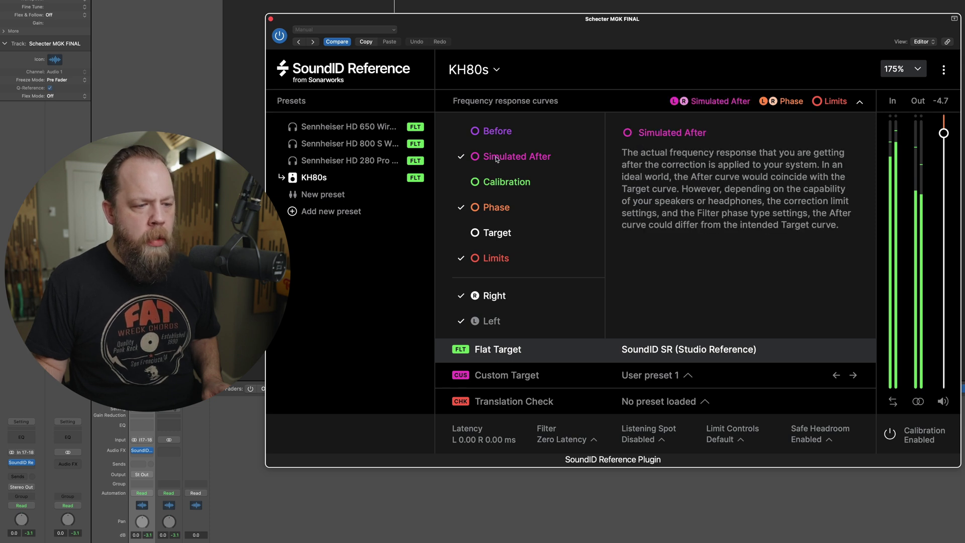
left_click(495, 208)
left_click(490, 260)
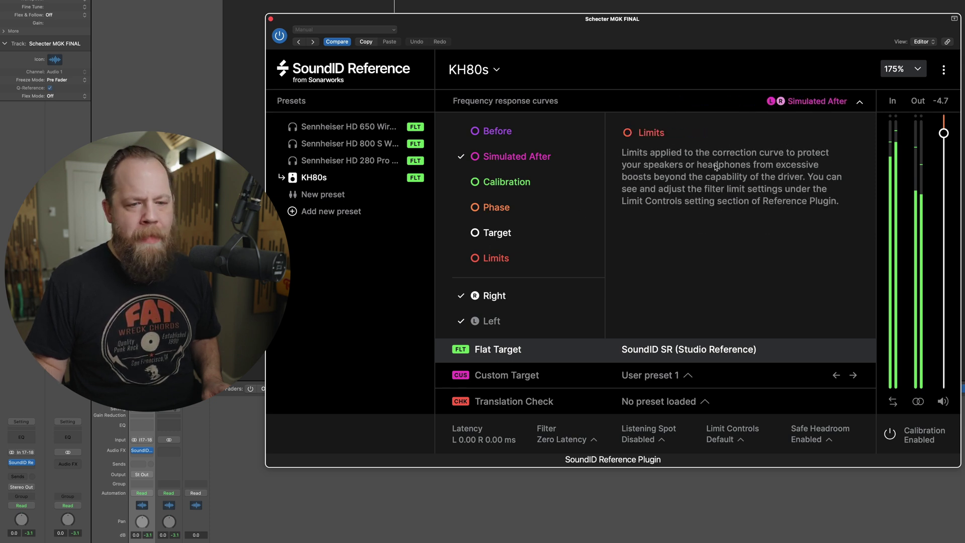
left_click(860, 103)
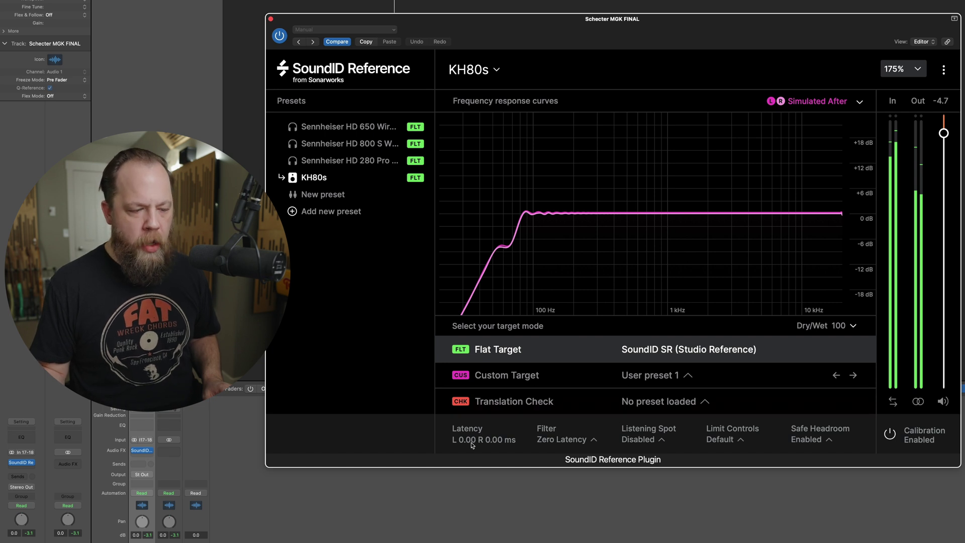
left_click(592, 440)
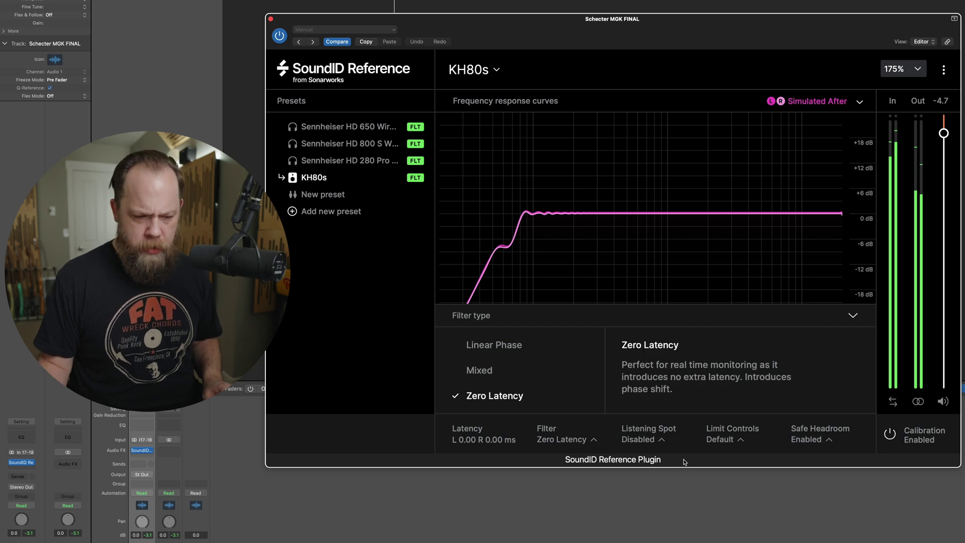
left_click(662, 441)
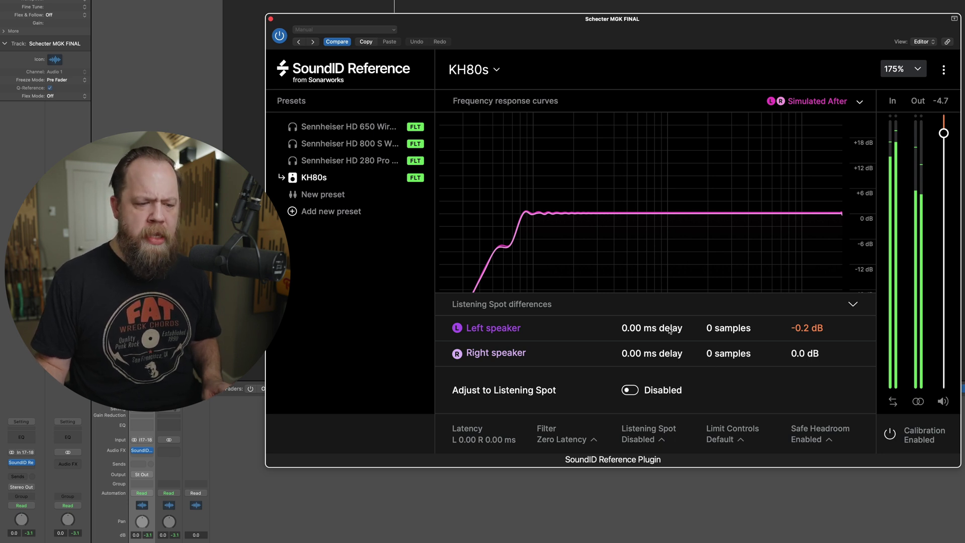
left_click(743, 441)
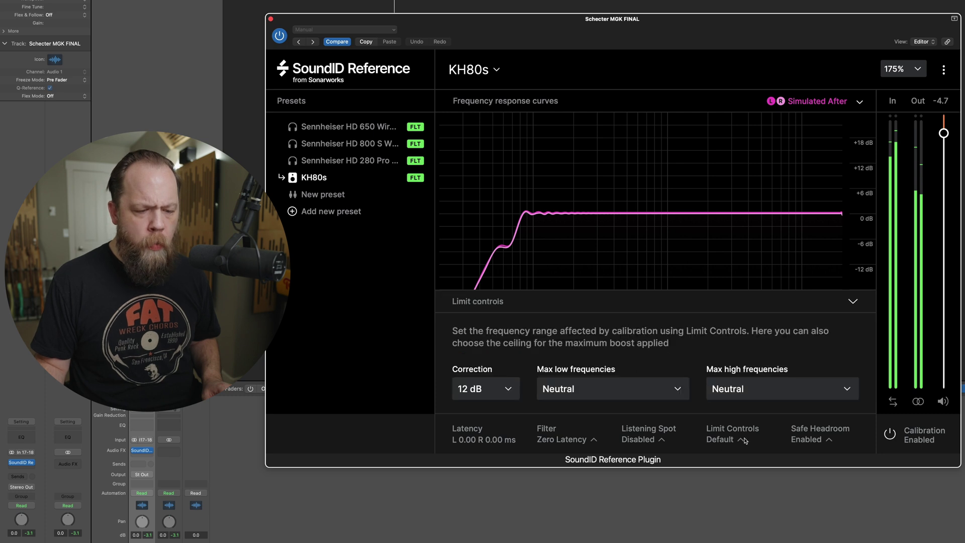
left_click(830, 441)
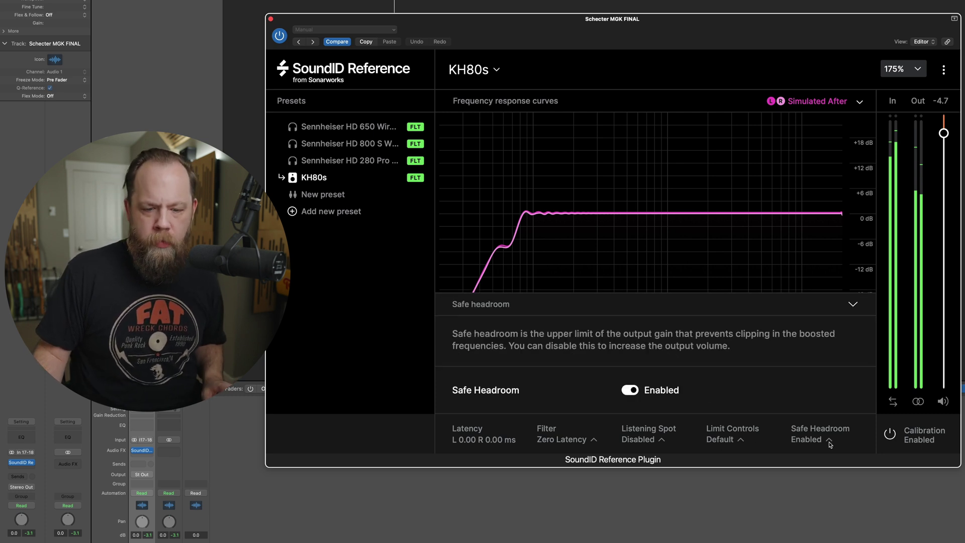
left_click(893, 433)
left_click(894, 434)
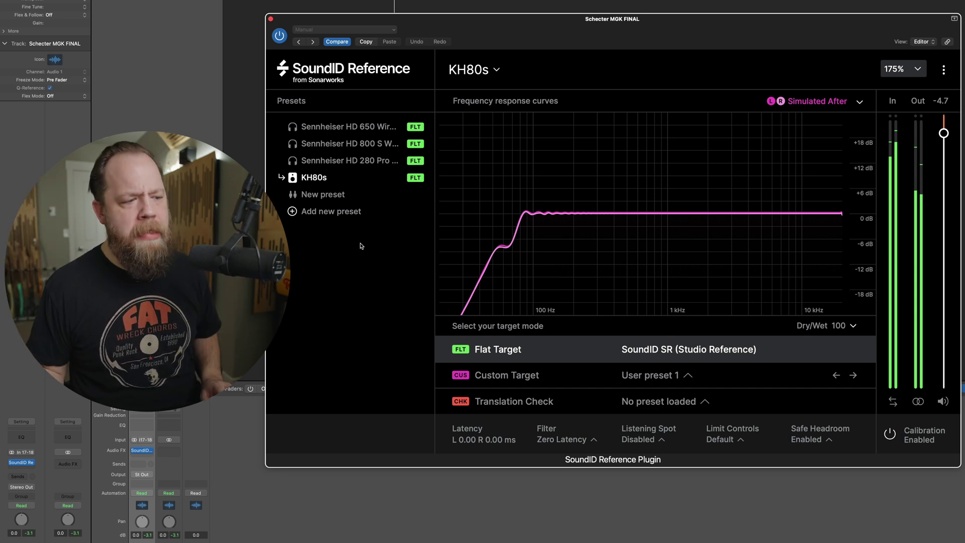
mouse_move(339, 182)
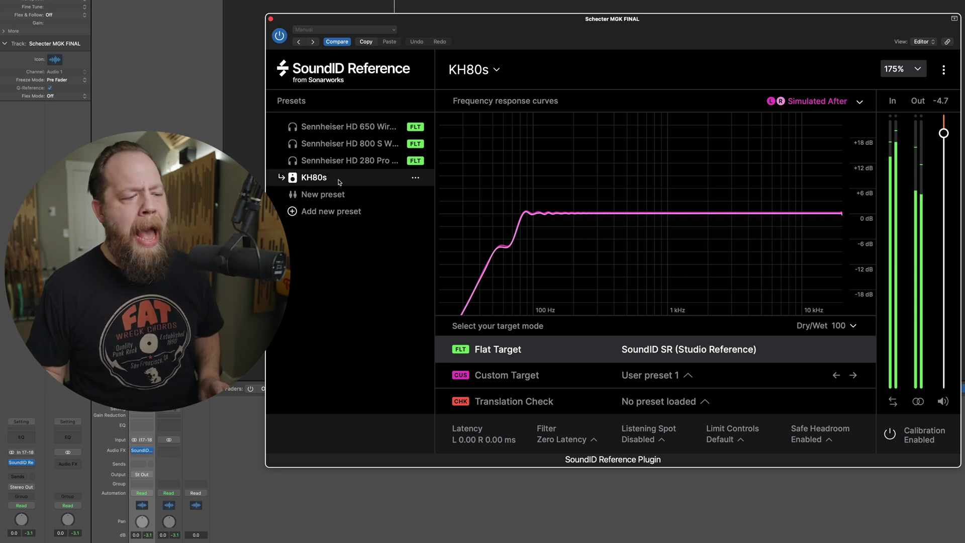
- Compare the Sennheiser HD 650, HD 800 S and HD 280 Pro presets, then return to KH80s
left_click(350, 134)
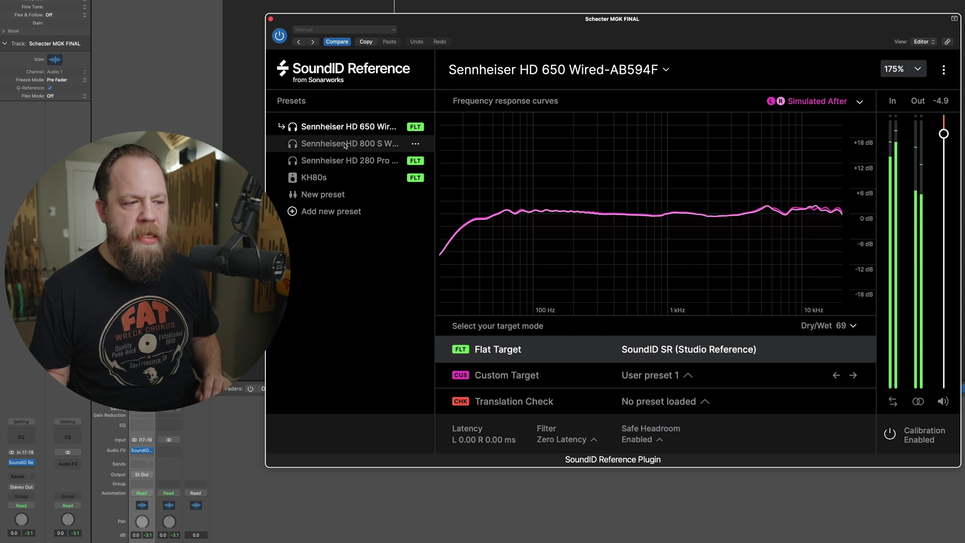
left_click(345, 184)
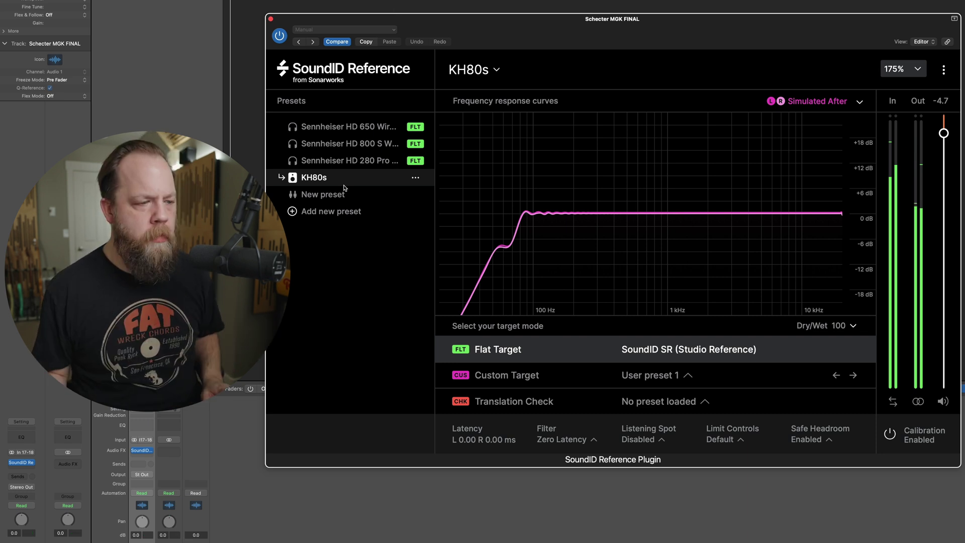
left_click(366, 127)
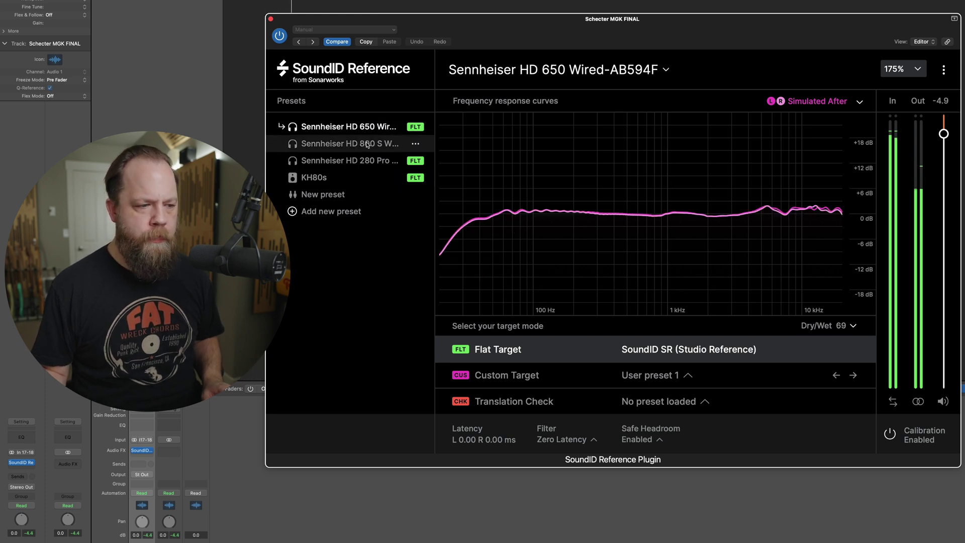
left_click(368, 146)
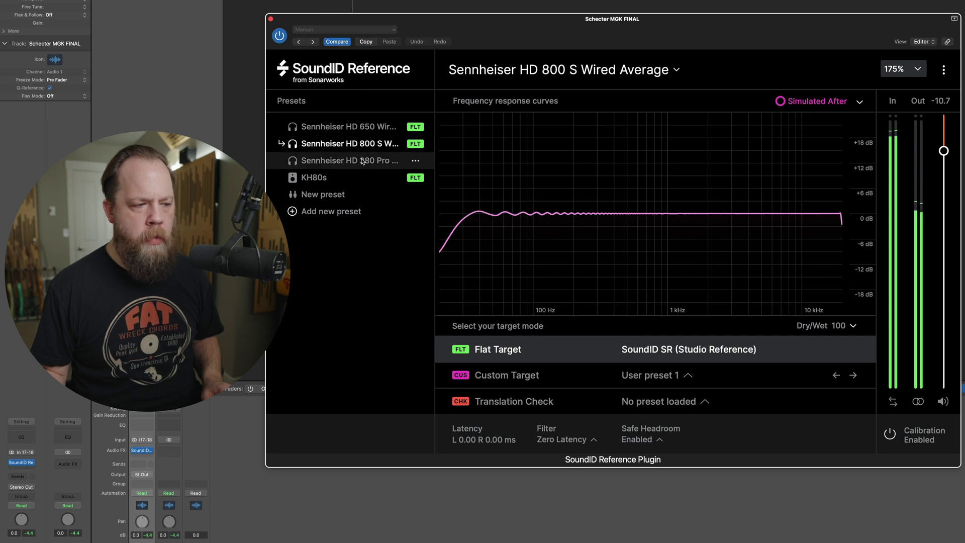
left_click(362, 162)
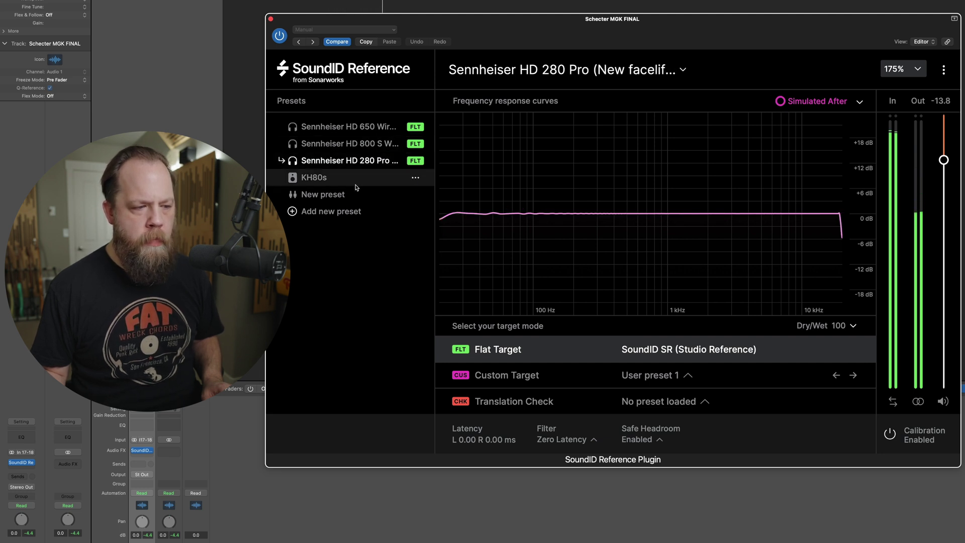
left_click(361, 182)
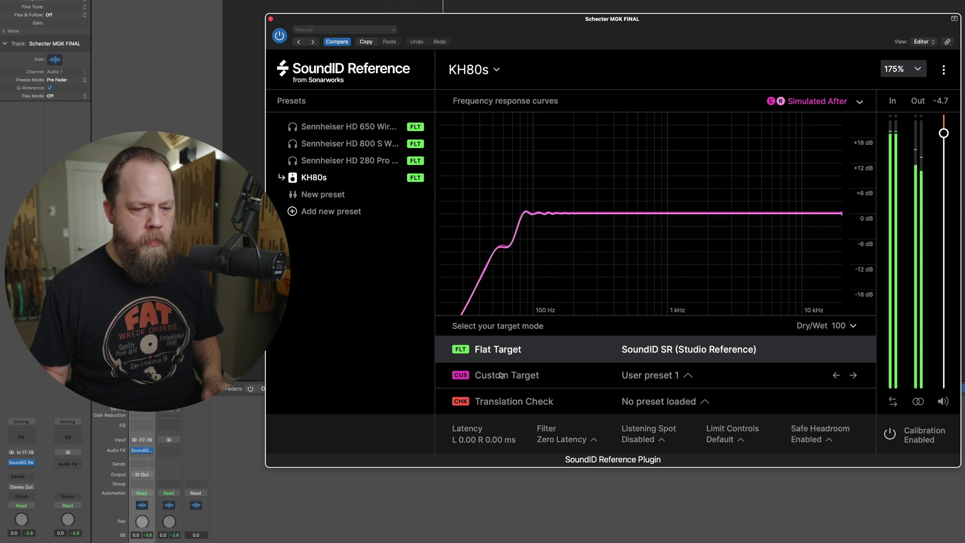
- Switch KH80s to its Custom Target, recheck HD 650, and select the mid bell band
left_click(688, 378)
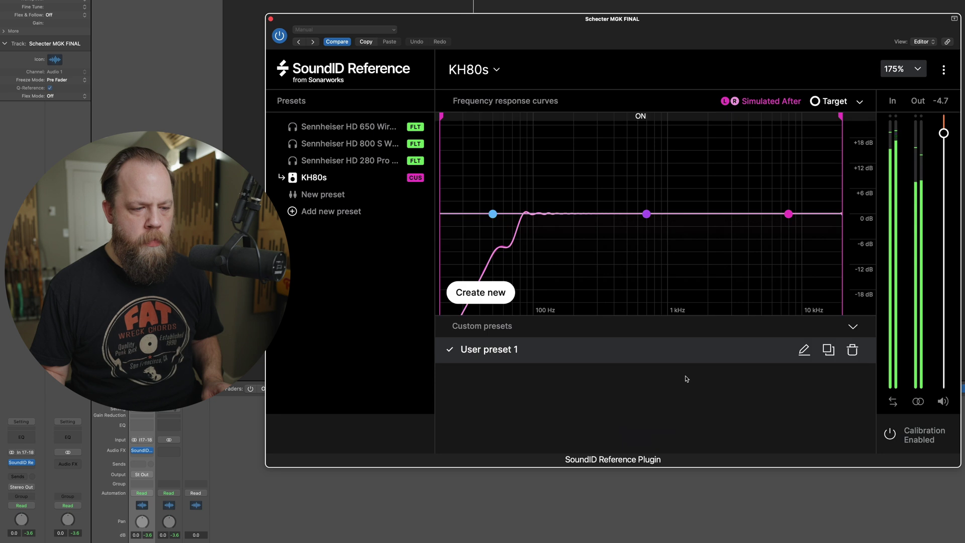
left_click(853, 326)
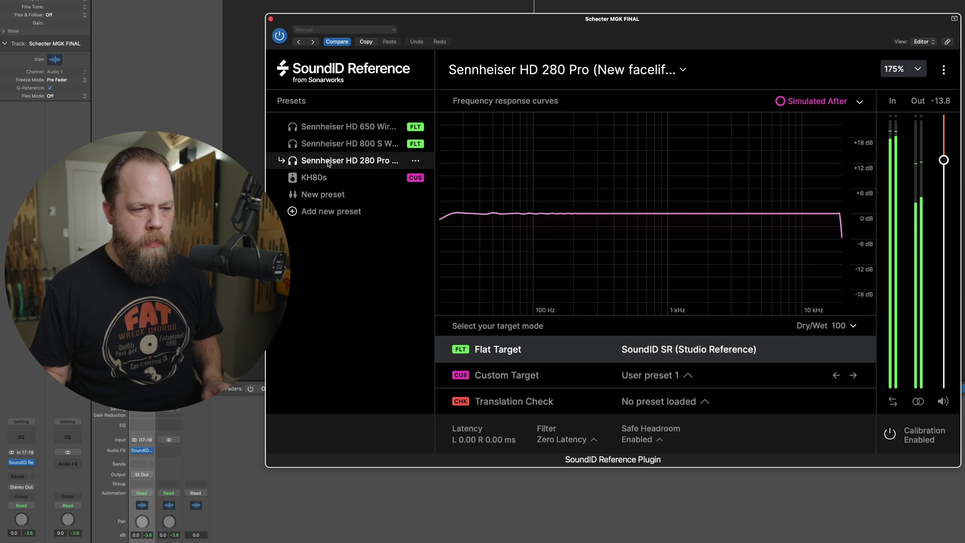
left_click(331, 130)
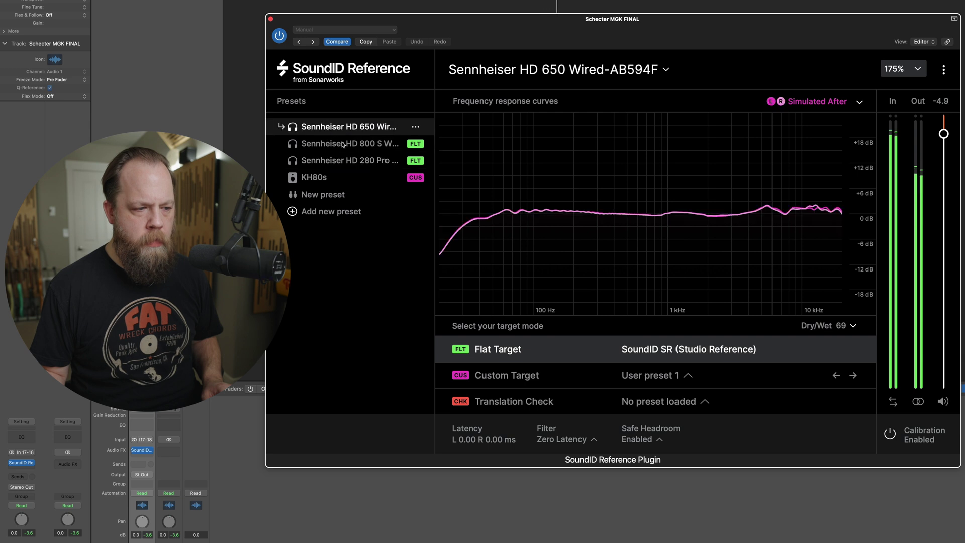
left_click(345, 182)
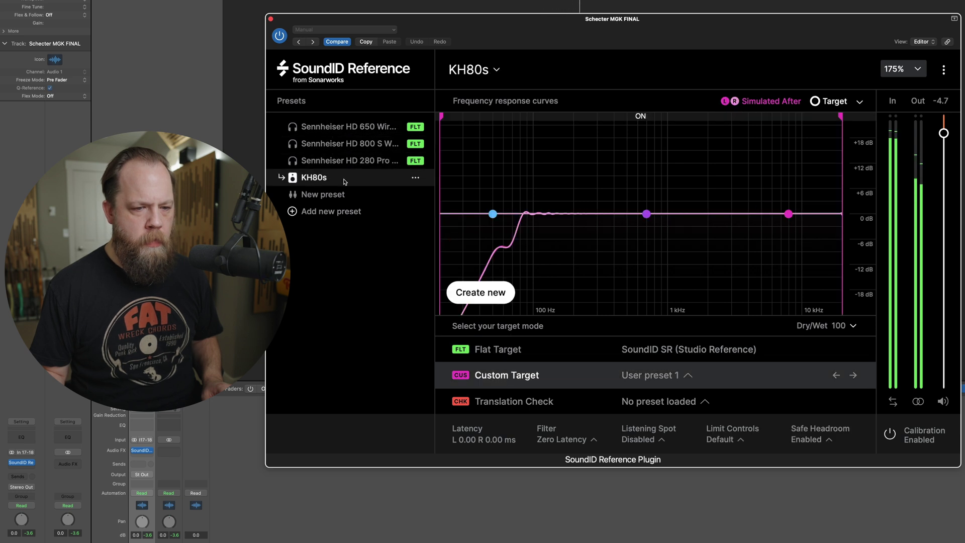
left_click(356, 124)
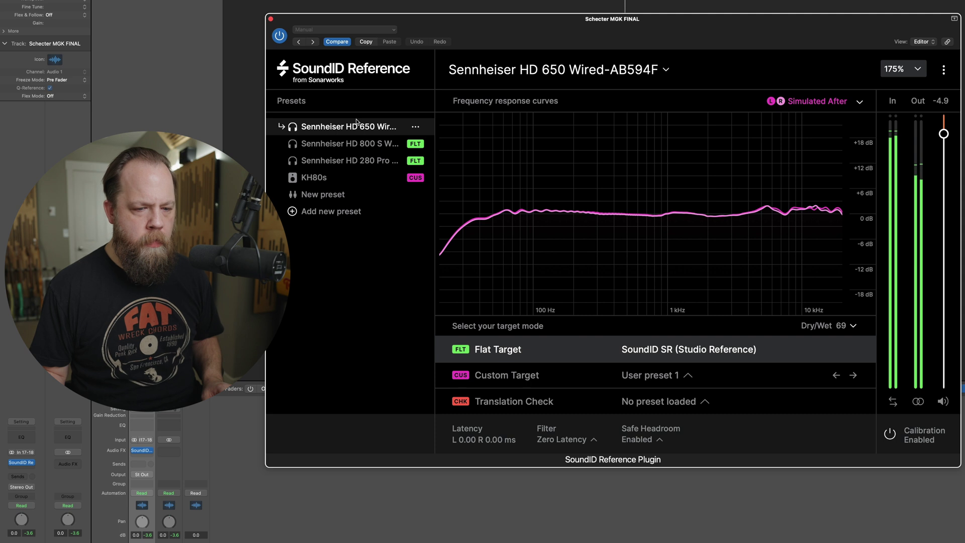
left_click(342, 179)
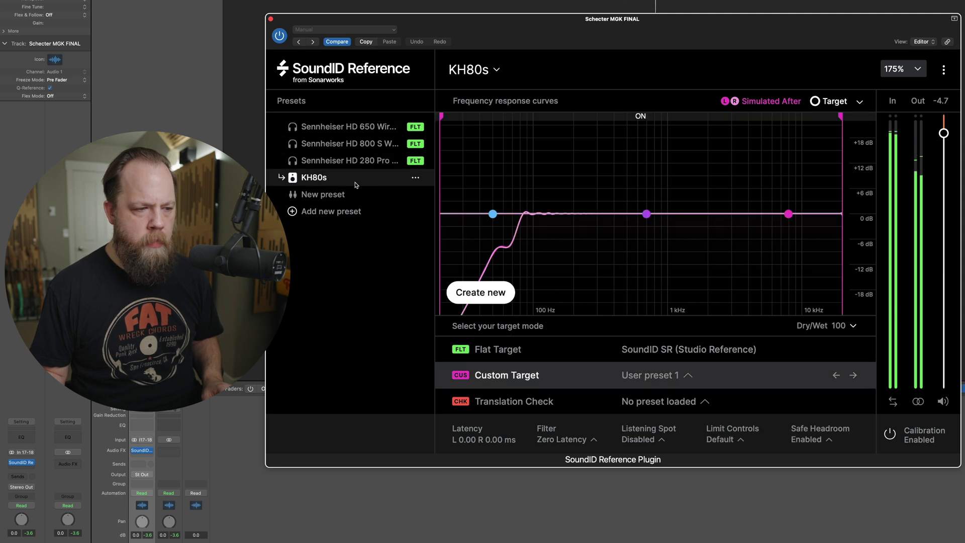
left_click(647, 214)
- Move the mid bell band to 794.74 Hz, -1.49 dB with Q 2.024, then delete it
left_click_drag(647, 214, 651, 219)
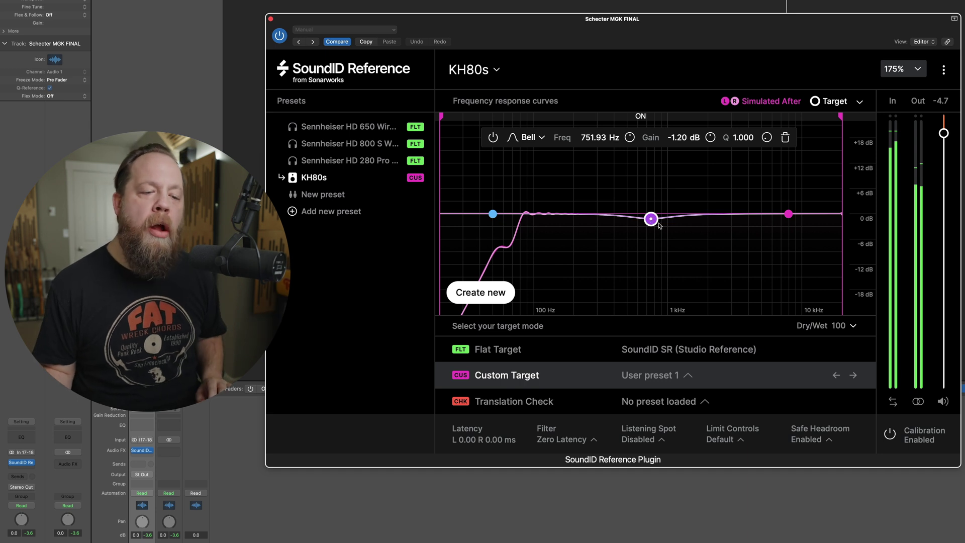
mouse_move(655, 223)
left_mouse_down()
mouse_move(666, 208)
mouse_move(666, 223)
mouse_move(656, 223)
left_mouse_up()
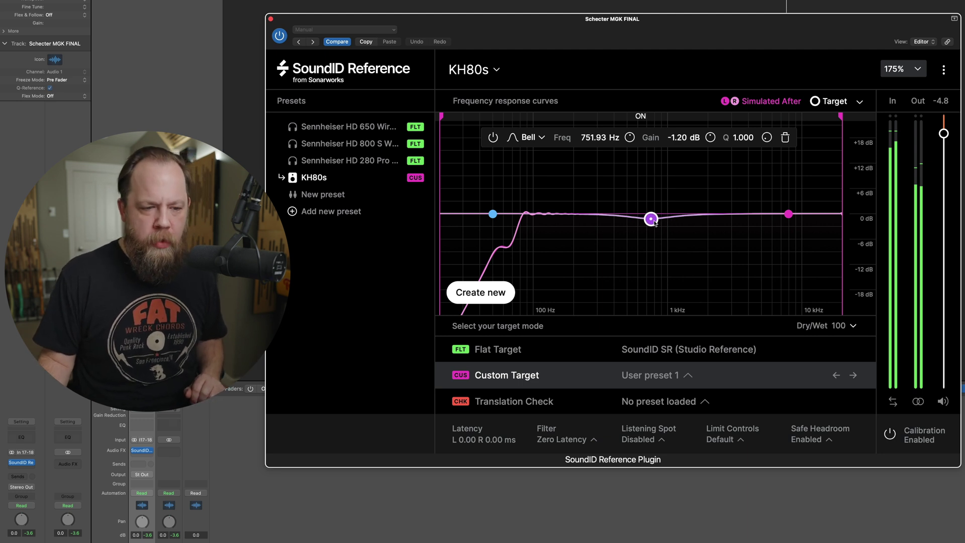
mouse_move(648, 223)
left_mouse_down()
mouse_move(650, 209)
mouse_move(651, 224)
left_mouse_up()
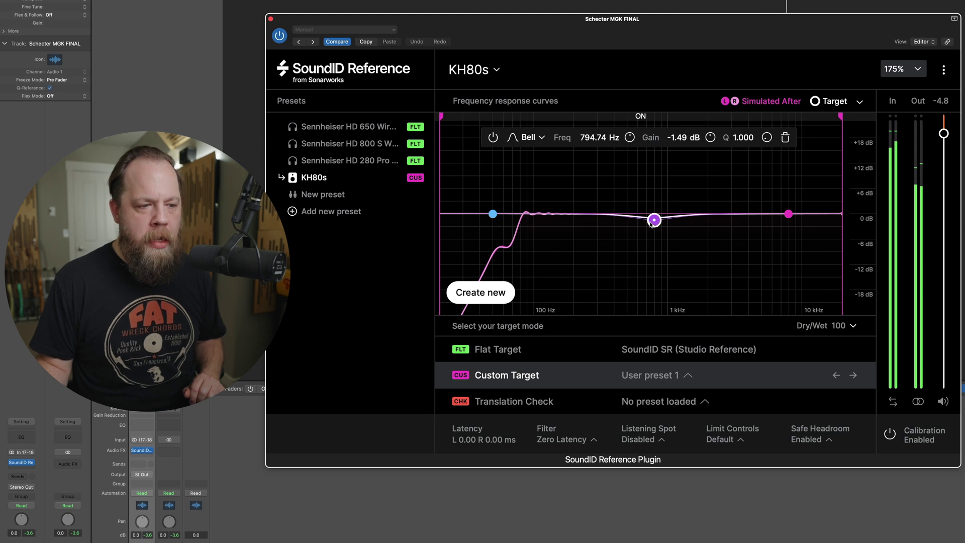
left_click(543, 138)
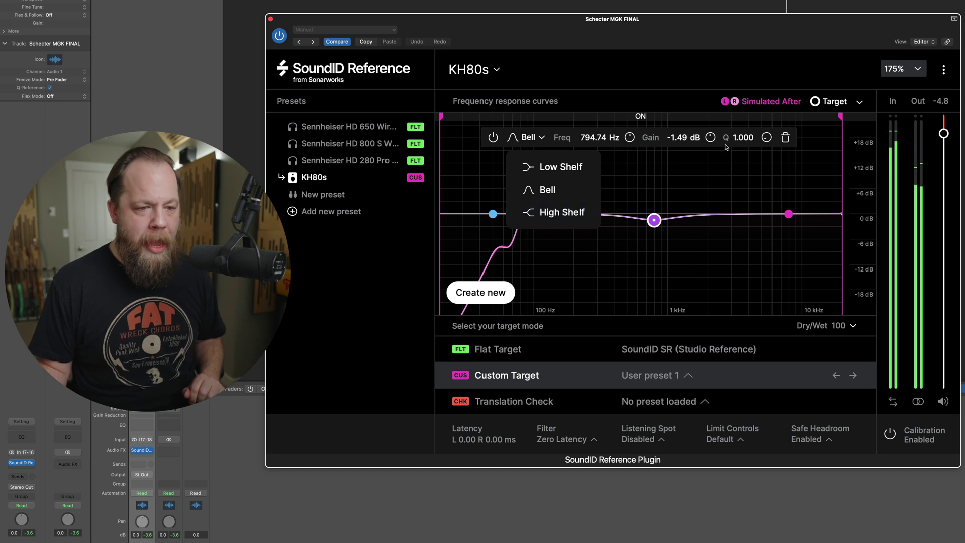
left_click(743, 137)
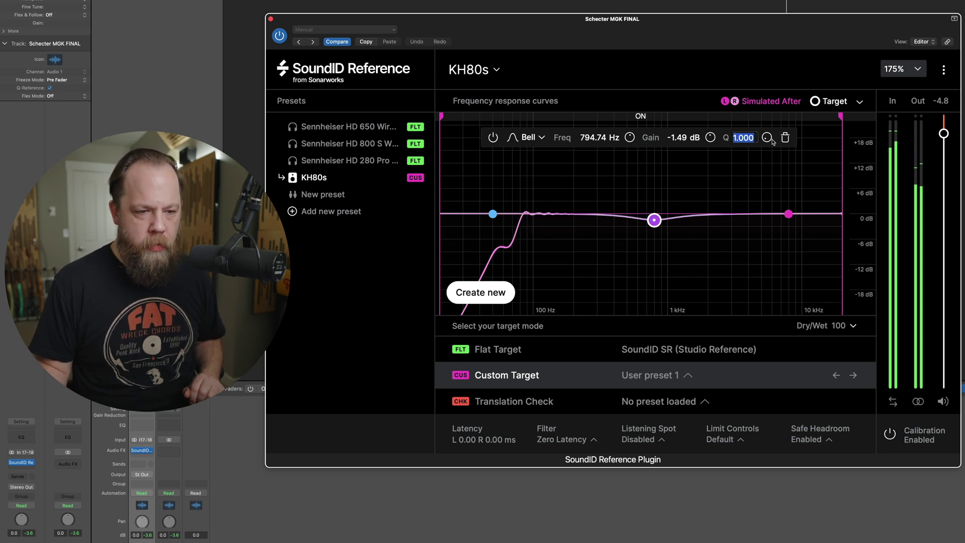
left_click_drag(768, 138, 770, 138)
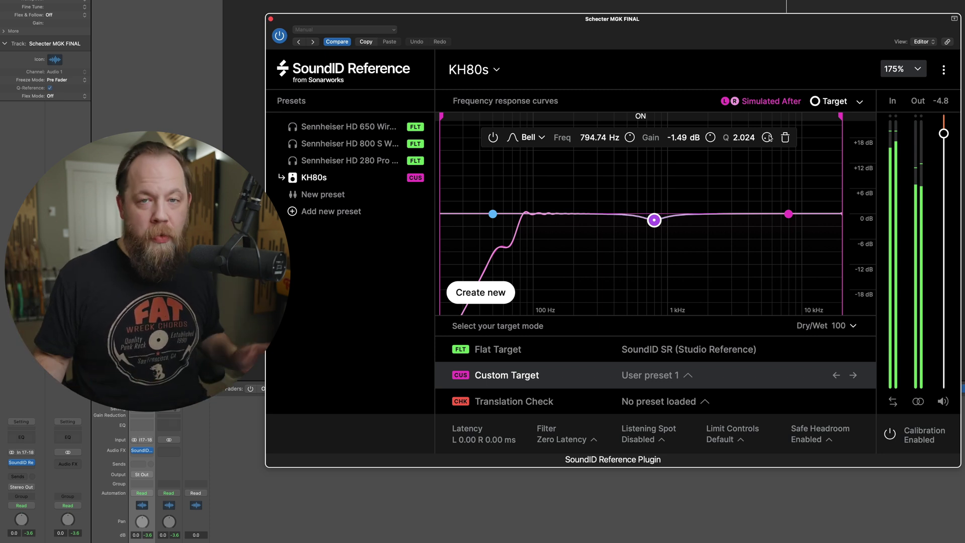
left_click(785, 137)
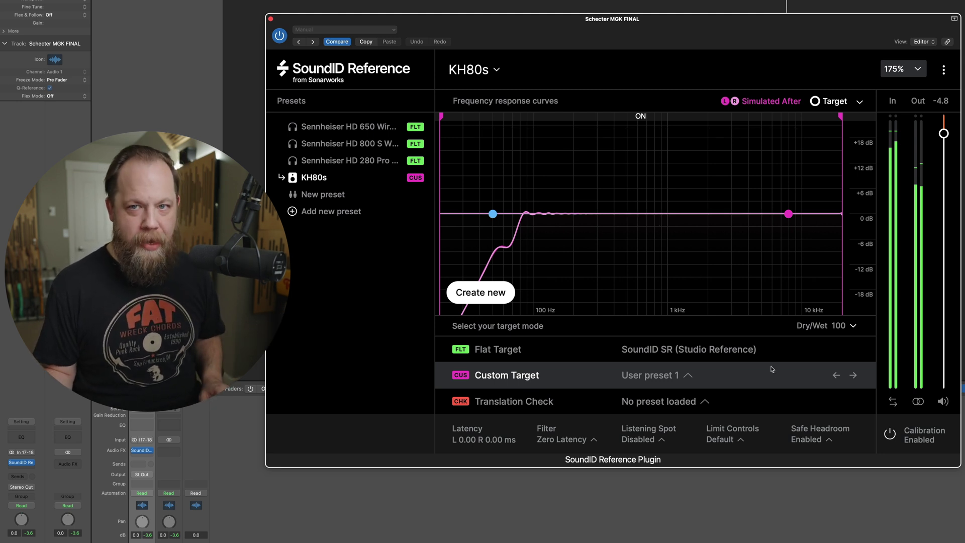
- Open the Translation Check profiles and audition the Car 2 simulation
left_click(703, 403)
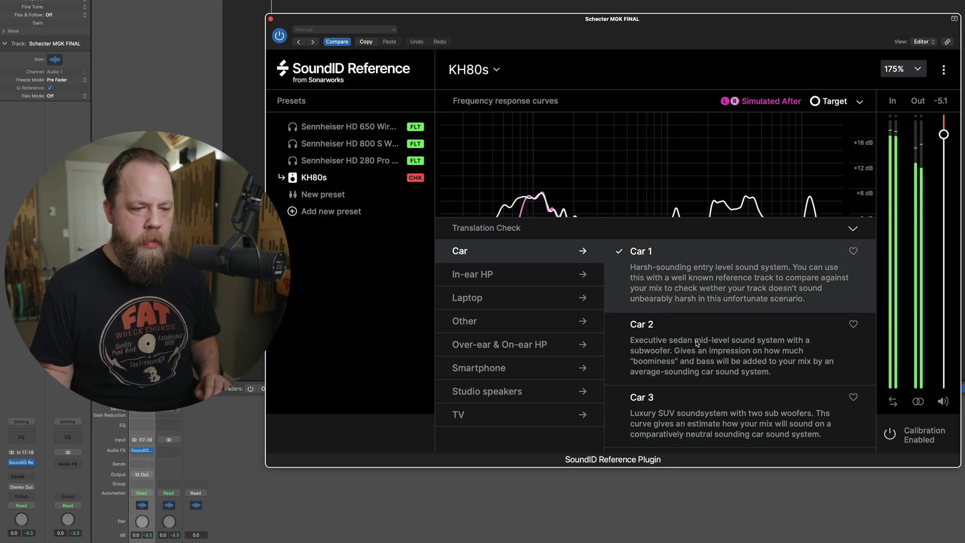
left_click(697, 343)
- Audition Car 3, then audition and favourite the Laptop profile MB Professional 15"
left_click(706, 417)
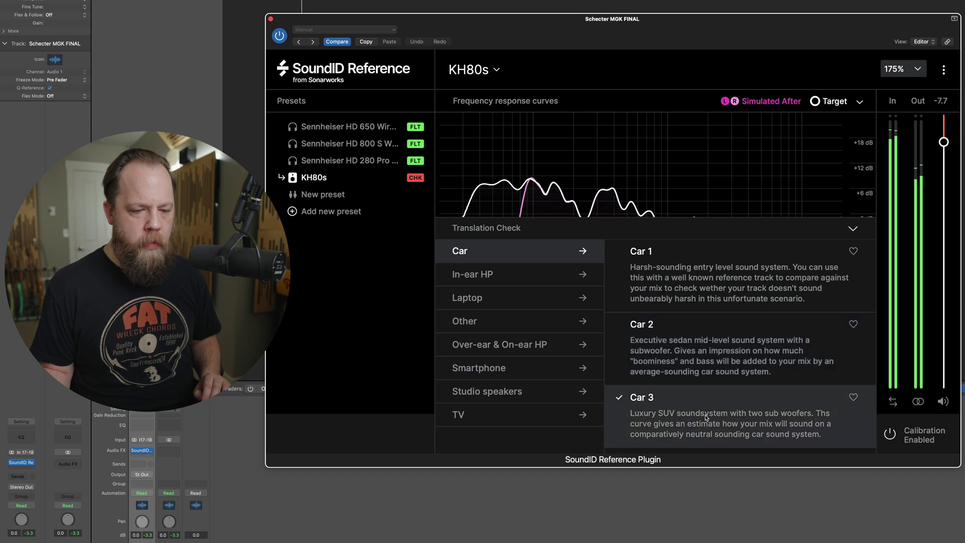
left_click(535, 300)
left_click(670, 384)
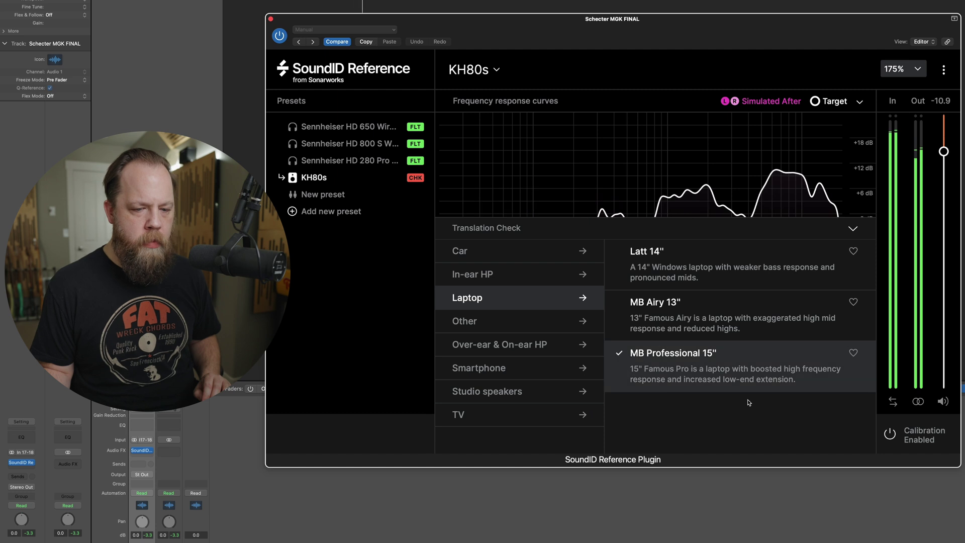
left_click(853, 352)
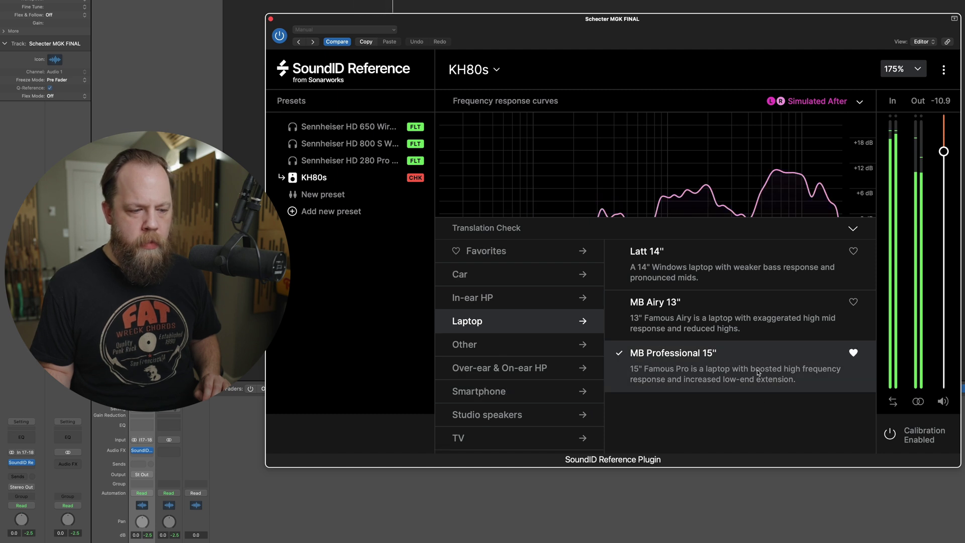
- Audition X-Curve, B&K 1974 Speaker Target, Smartphone Average and the NS11 studio speaker simulations
left_click(520, 342)
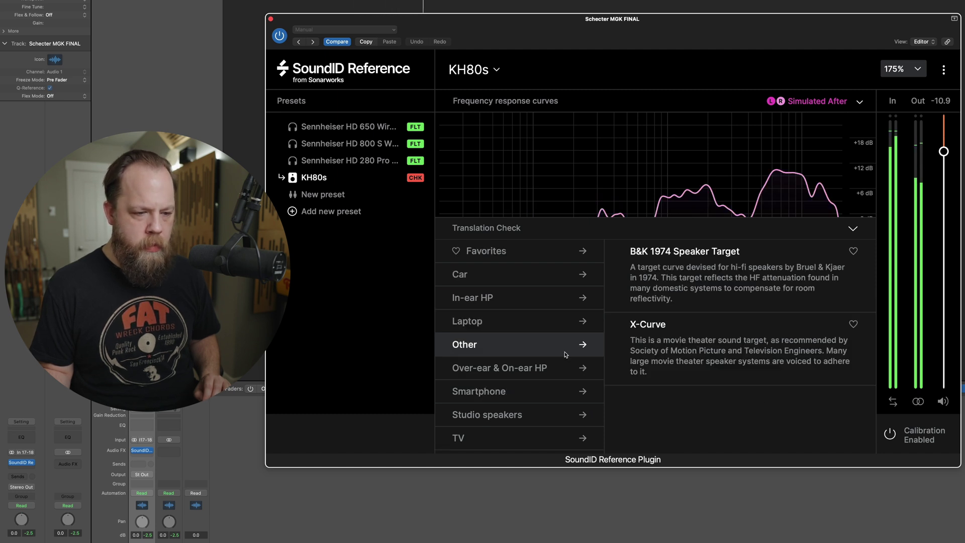
left_click(665, 355)
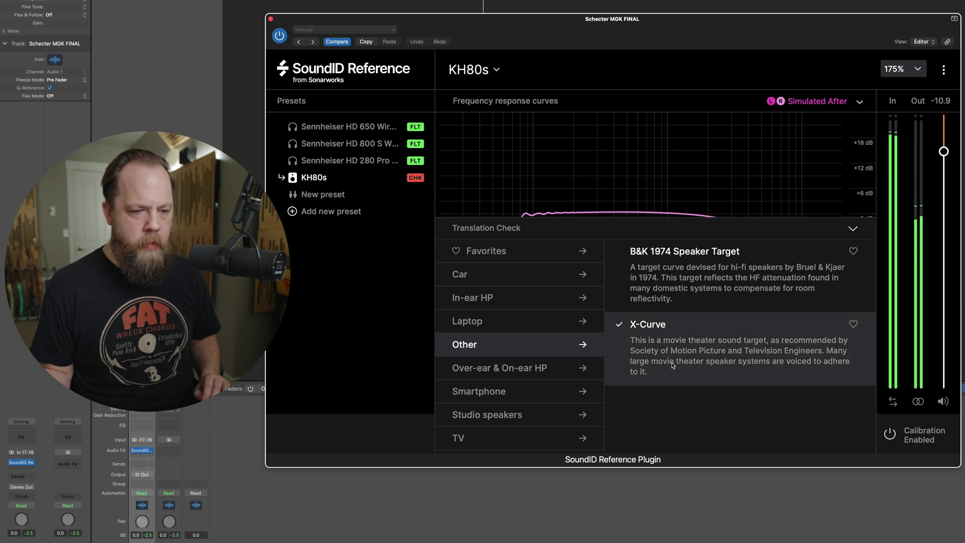
left_click(696, 281)
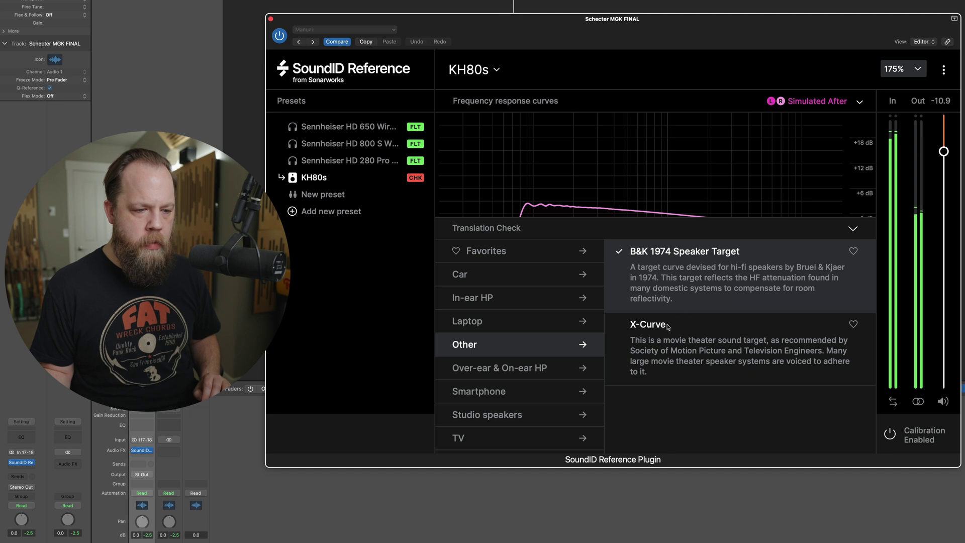
left_click(508, 388)
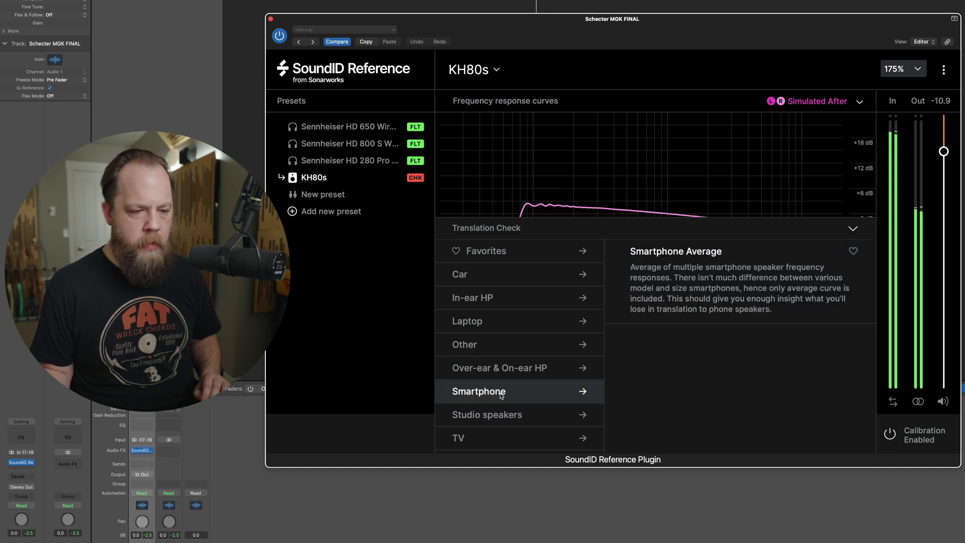
left_click(729, 270)
left_click(522, 415)
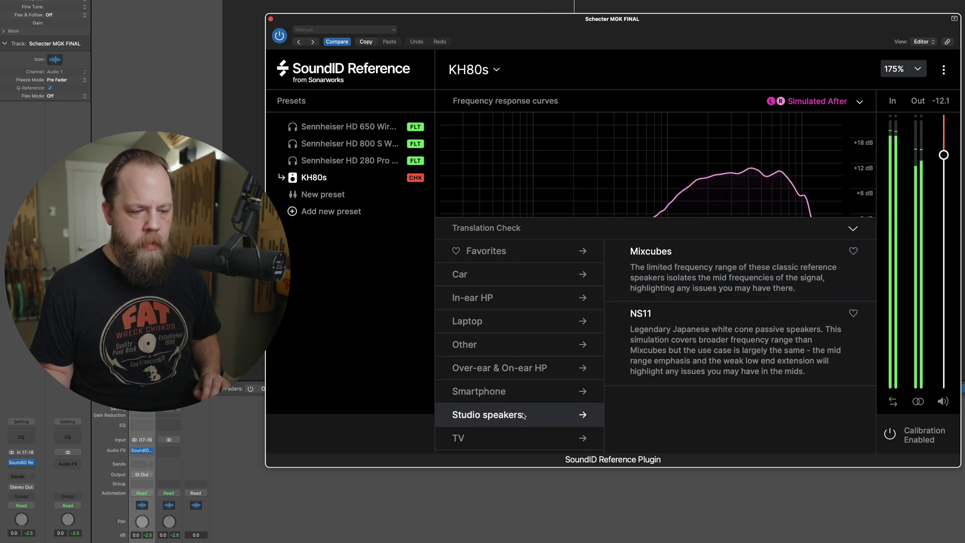
left_click(662, 364)
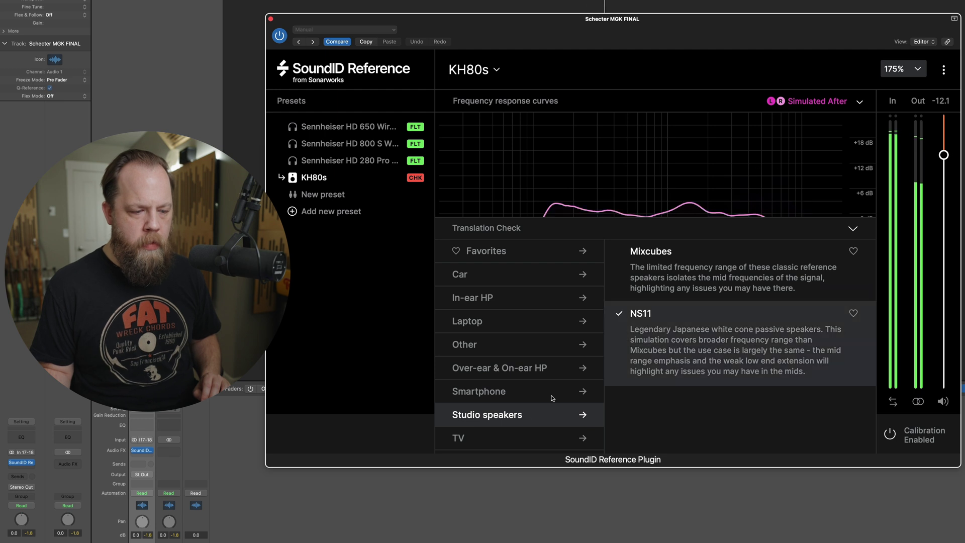
- Audition the Japanese 46", Korean 60" and TV Average TV simulations, then list In-ear HP profiles
left_click(534, 438)
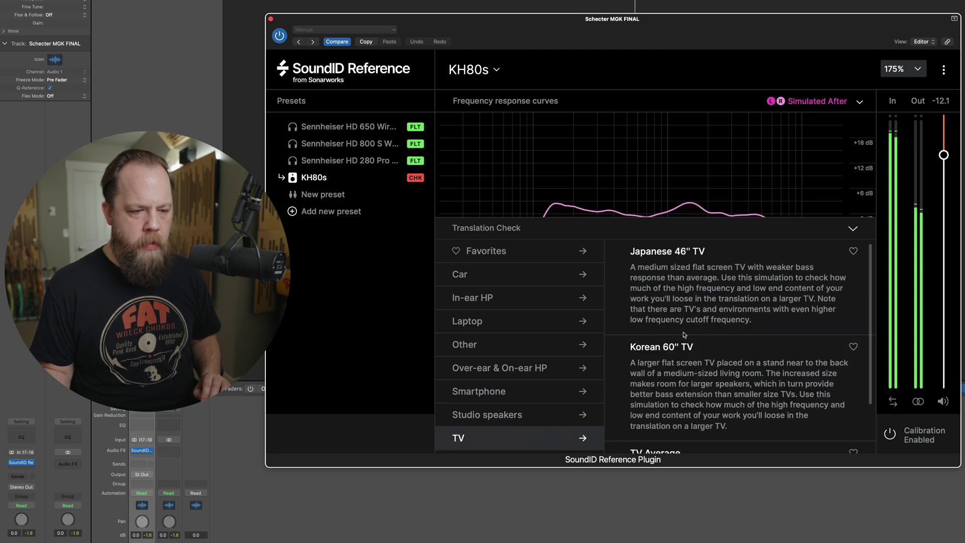
left_click(677, 296)
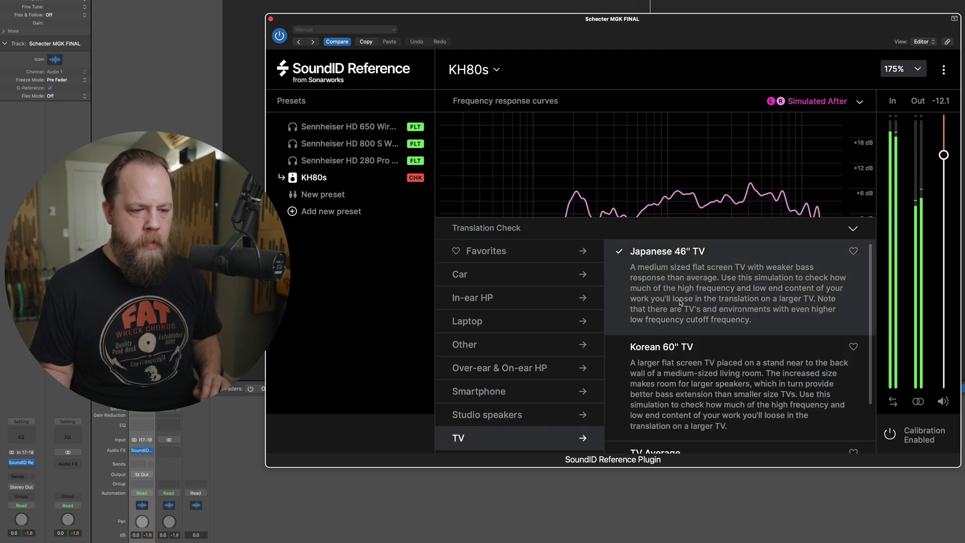
left_click(702, 382)
scroll(702, 383, "down", 2)
left_click(699, 409)
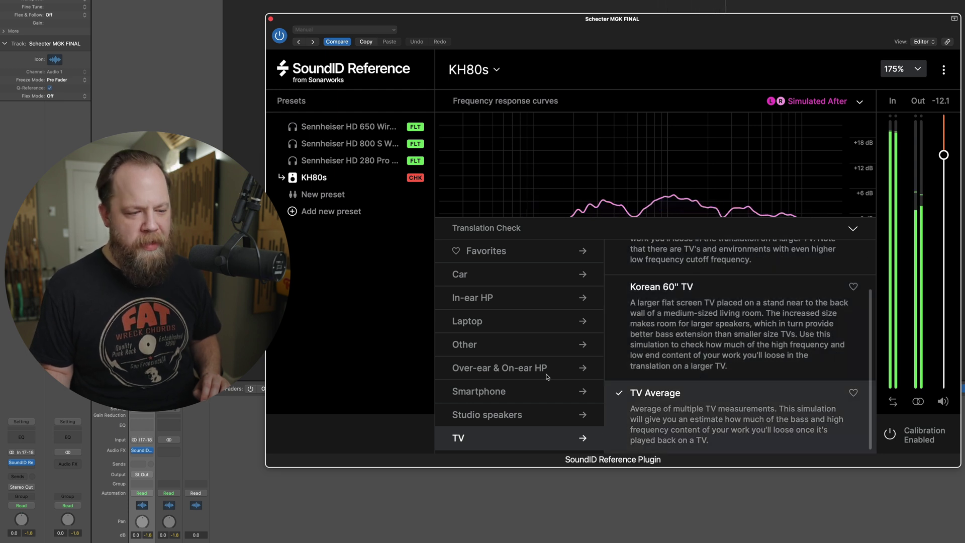
left_click(526, 298)
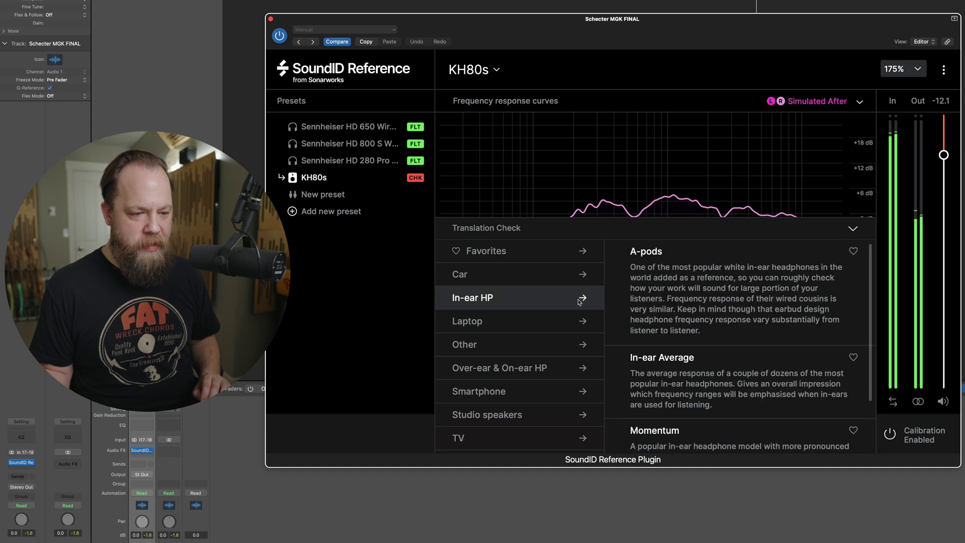
- Audition the A-pods in-ear simulation, then view the Car and Favorites profile lists
left_click(706, 312)
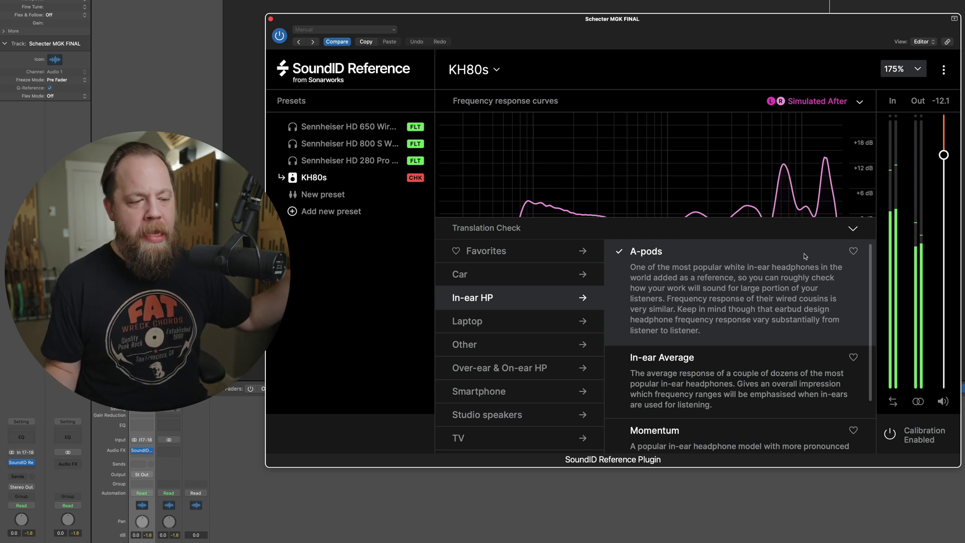
left_click(559, 278)
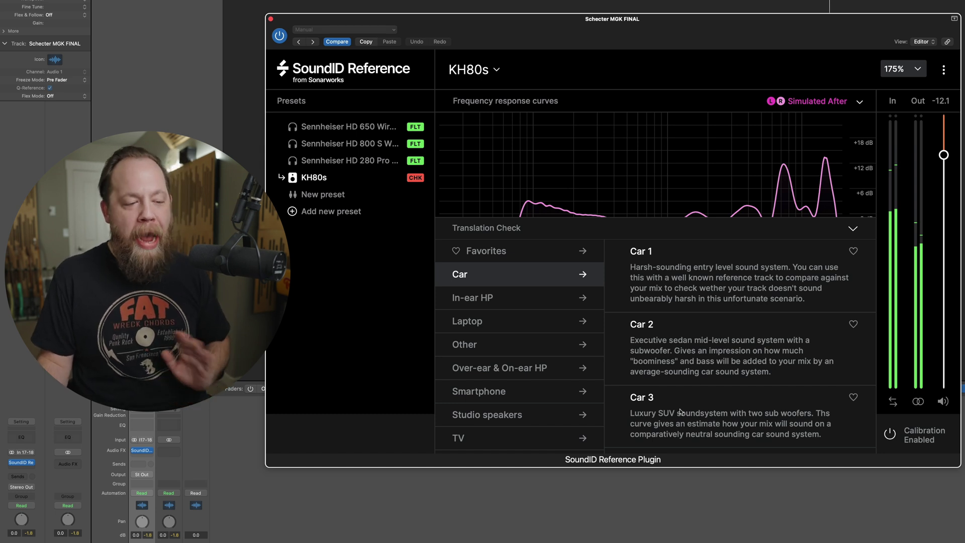
left_click(480, 255)
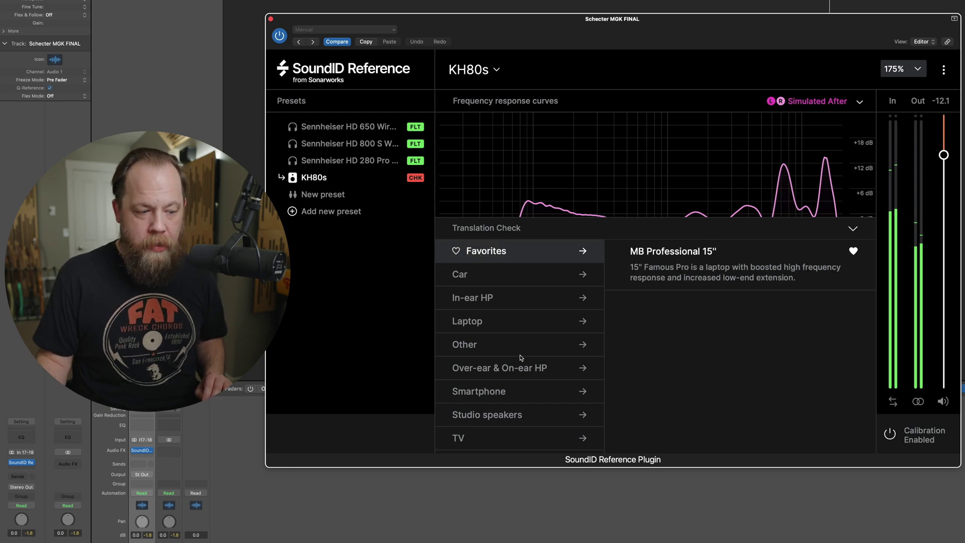
- Browse the TV, Laptop and Other profiles and apply the X-Curve cinema target
left_click(514, 435)
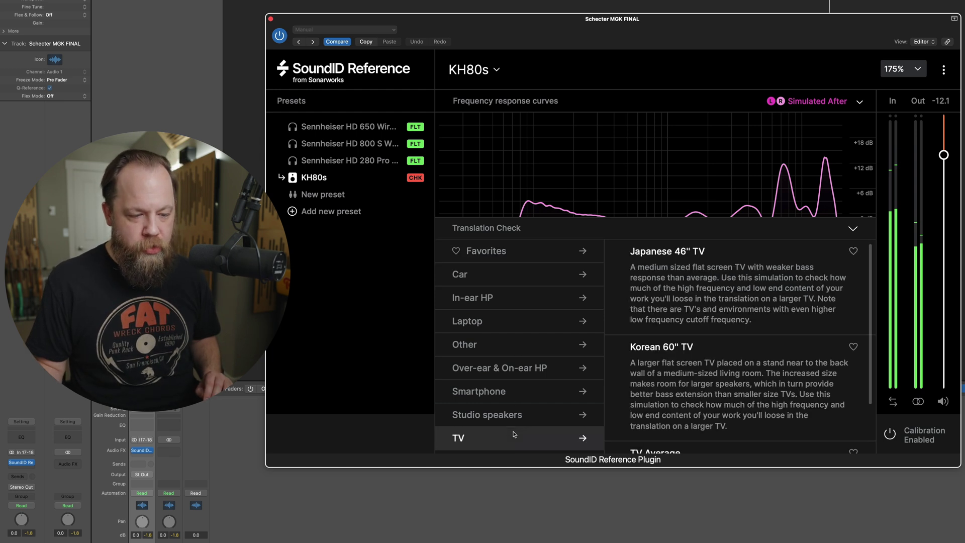
left_click(517, 324)
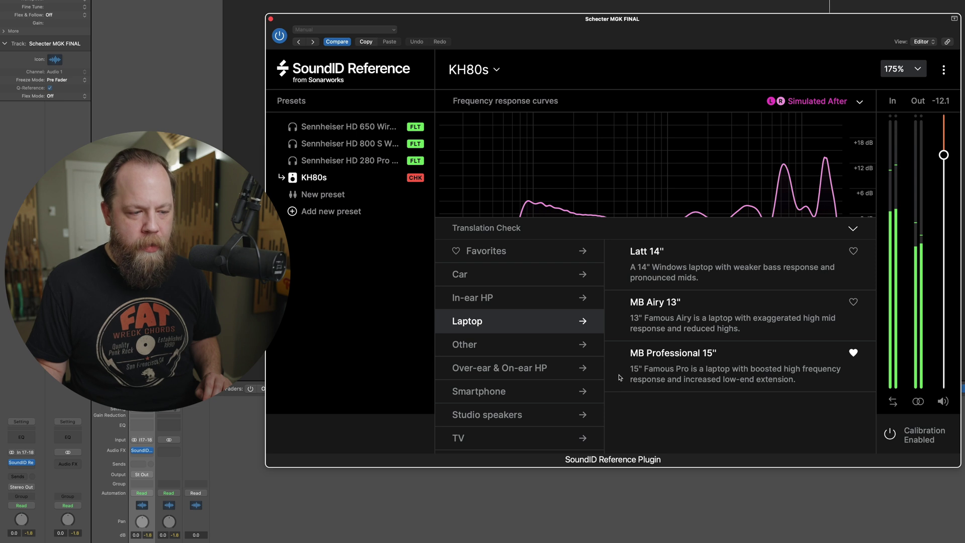
left_click(518, 347)
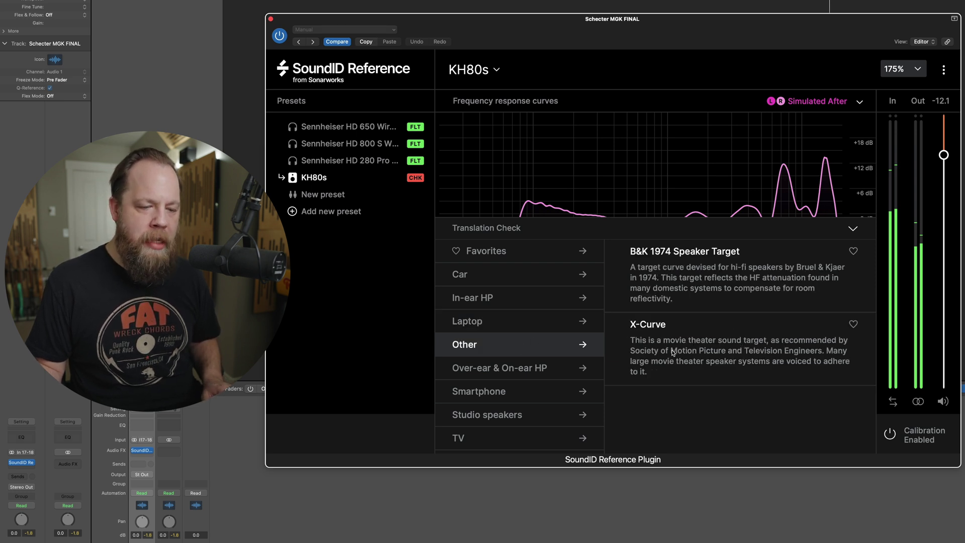
left_click(729, 355)
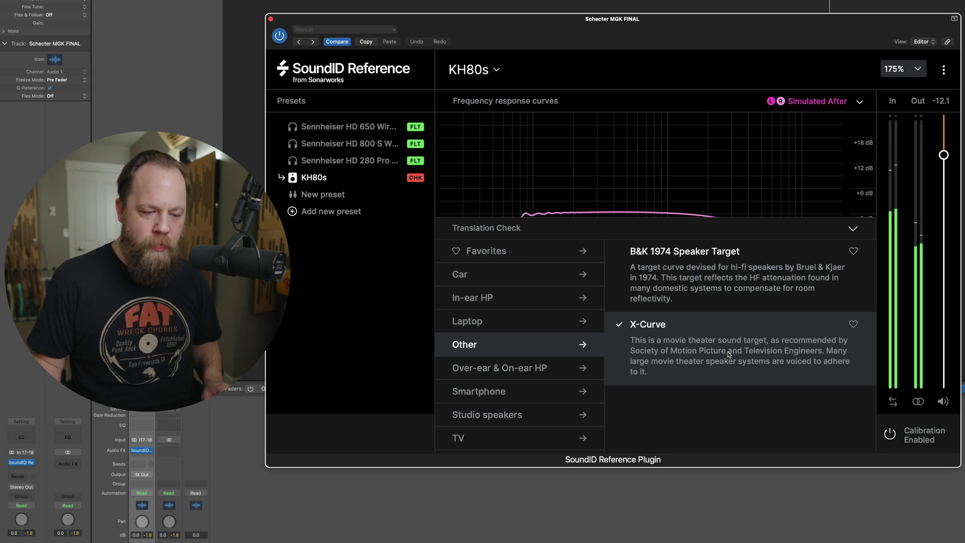